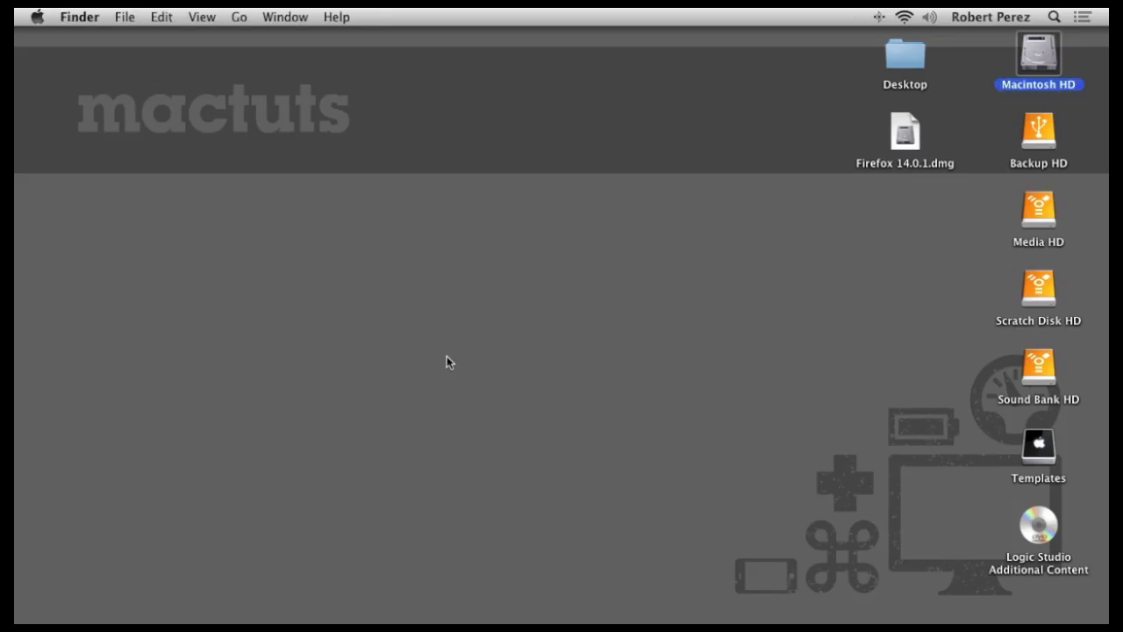
Mount the Firefox 14.0.1.dmg disk image from the desktop, then eject its volume
click(446, 356)
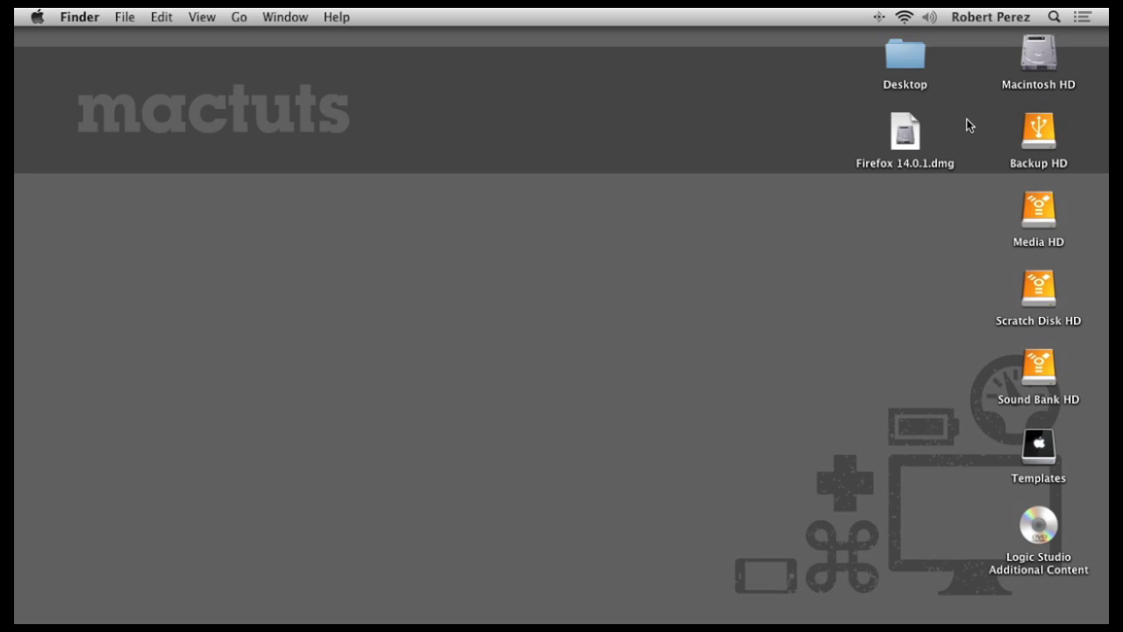
drag(967, 120, 1088, 396)
click(921, 341)
double_click(903, 139)
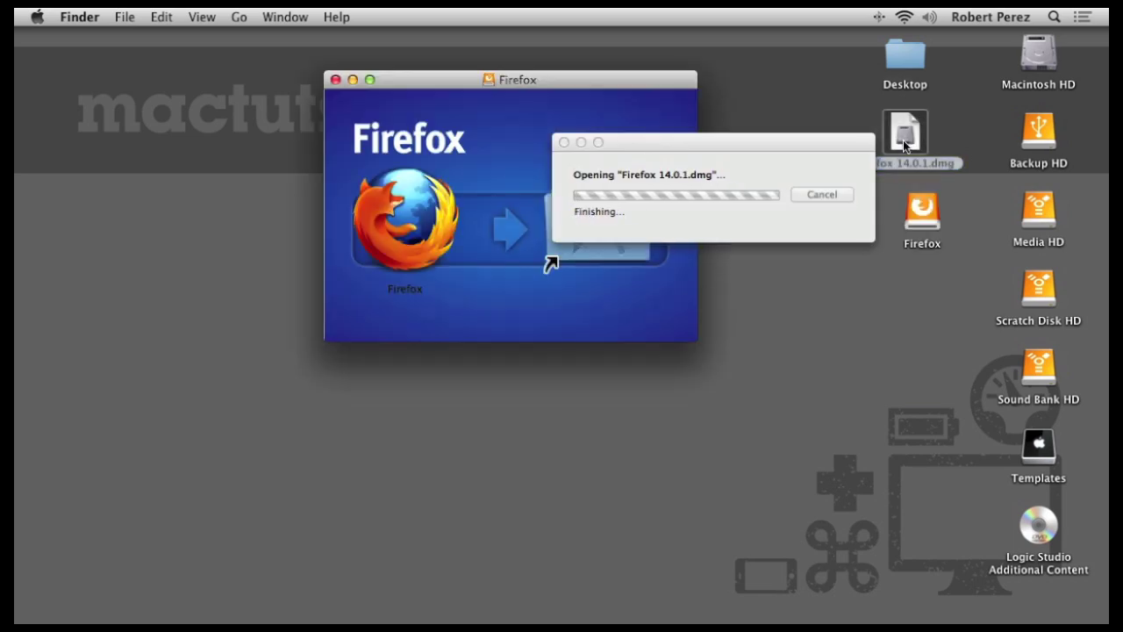
mouse_move(920, 213)
mouse_down()
mouse_move(985, 218)
mouse_move(911, 206)
mouse_up()
click(894, 263)
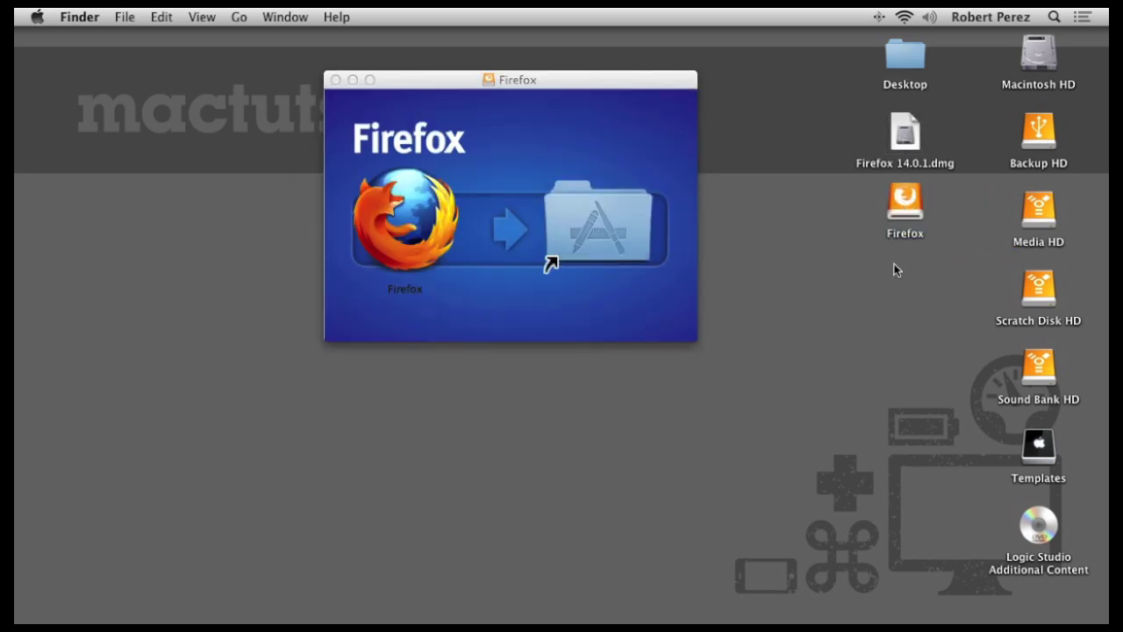
right_click(913, 195)
click(928, 225)
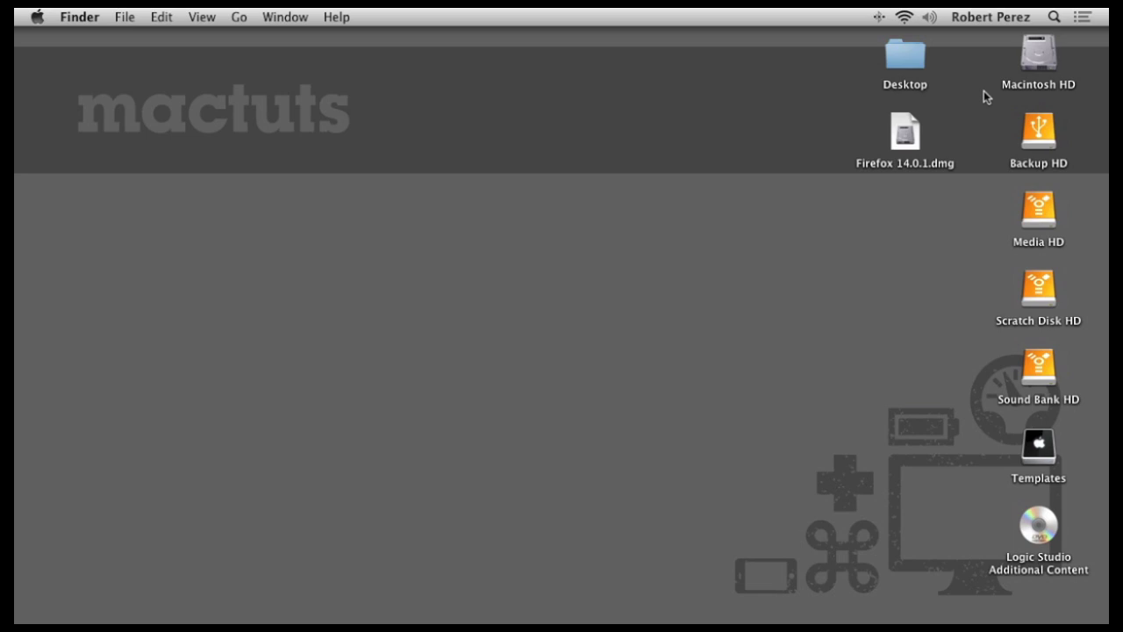
Browse Macintosh HD to Applications > Utilities and select Disk Utility
double_click(1031, 67)
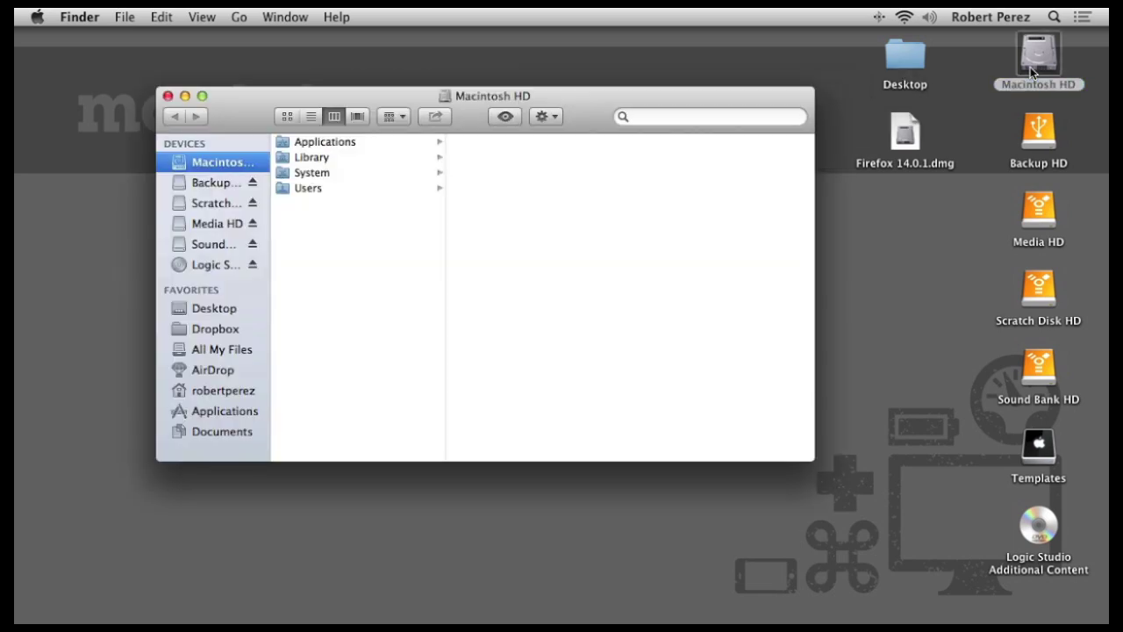
drag(579, 102, 604, 161)
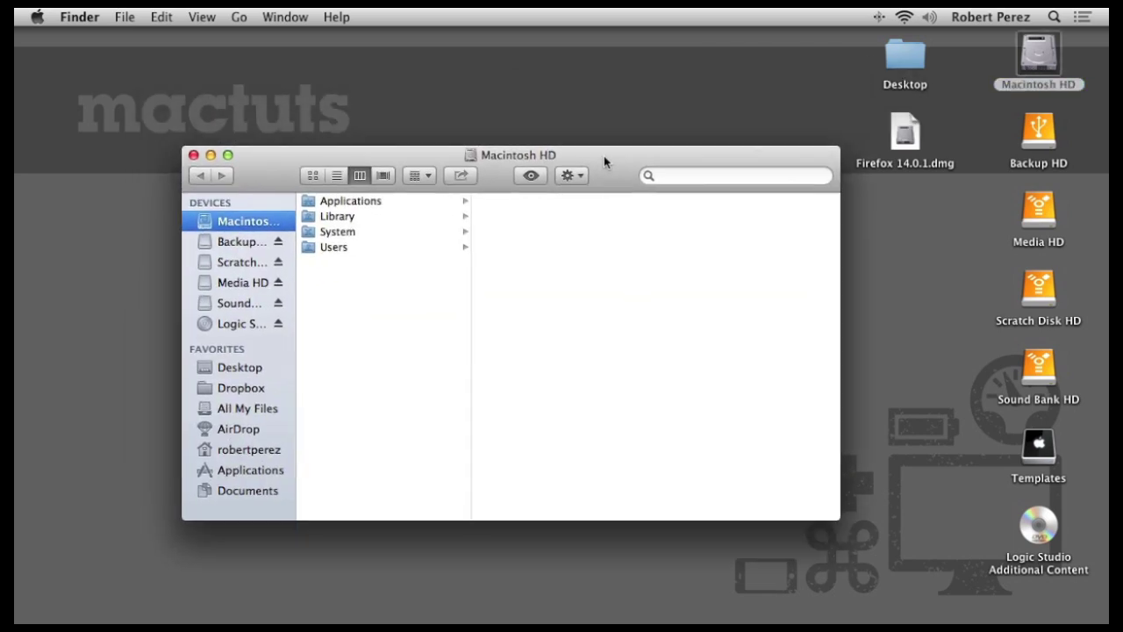
click(345, 205)
key(u)
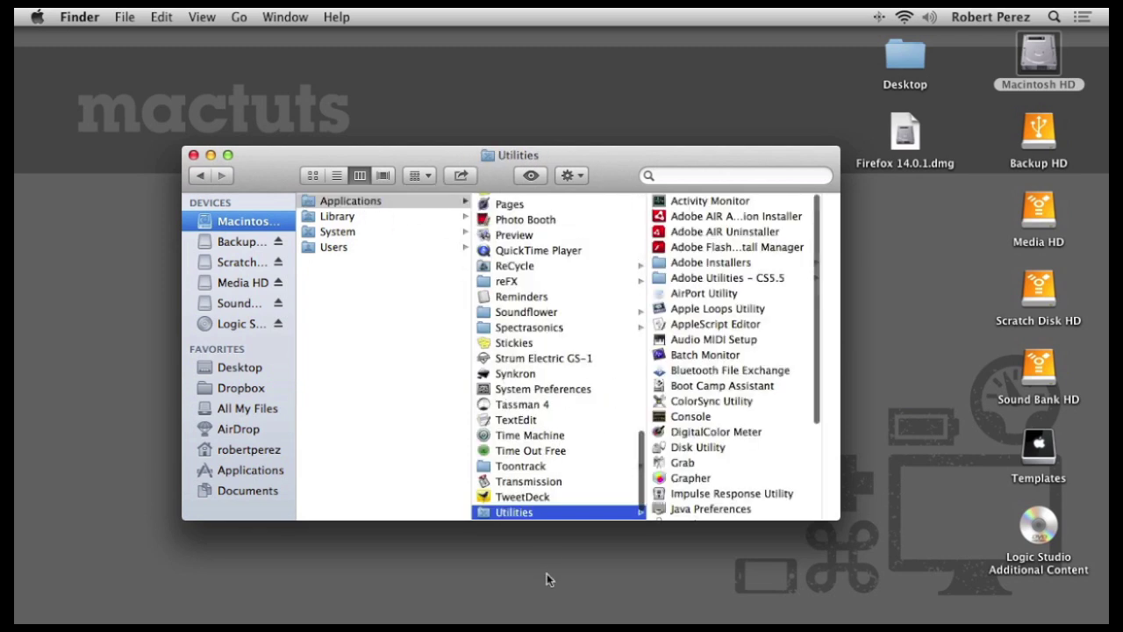
click(686, 448)
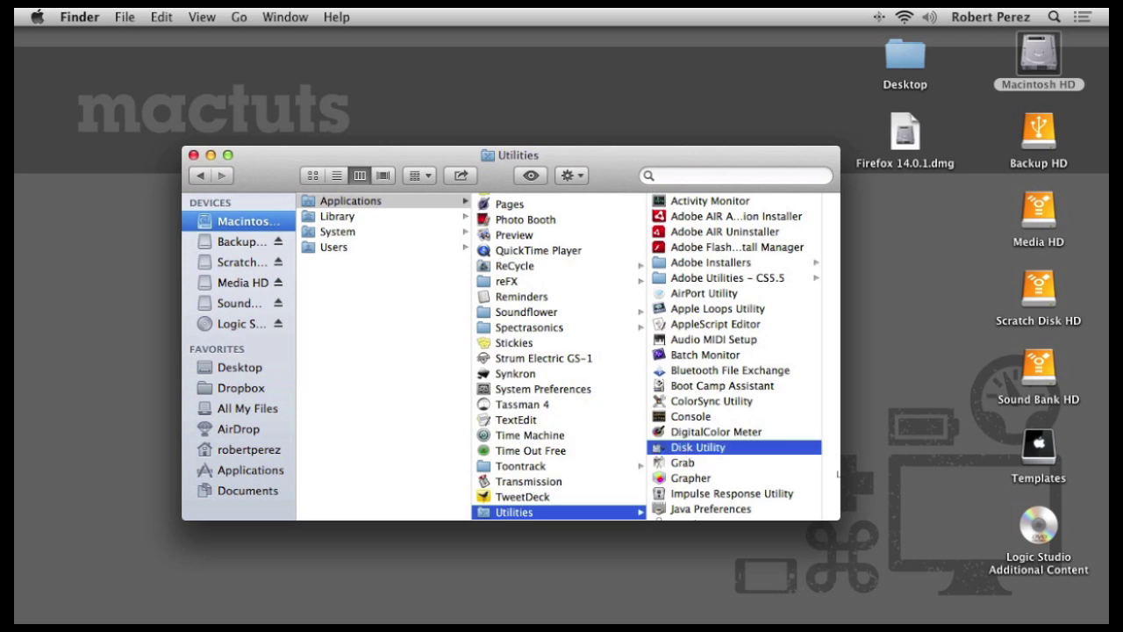
Launch Disk Utility and look over the File > New image options without choosing one
double_click(687, 449)
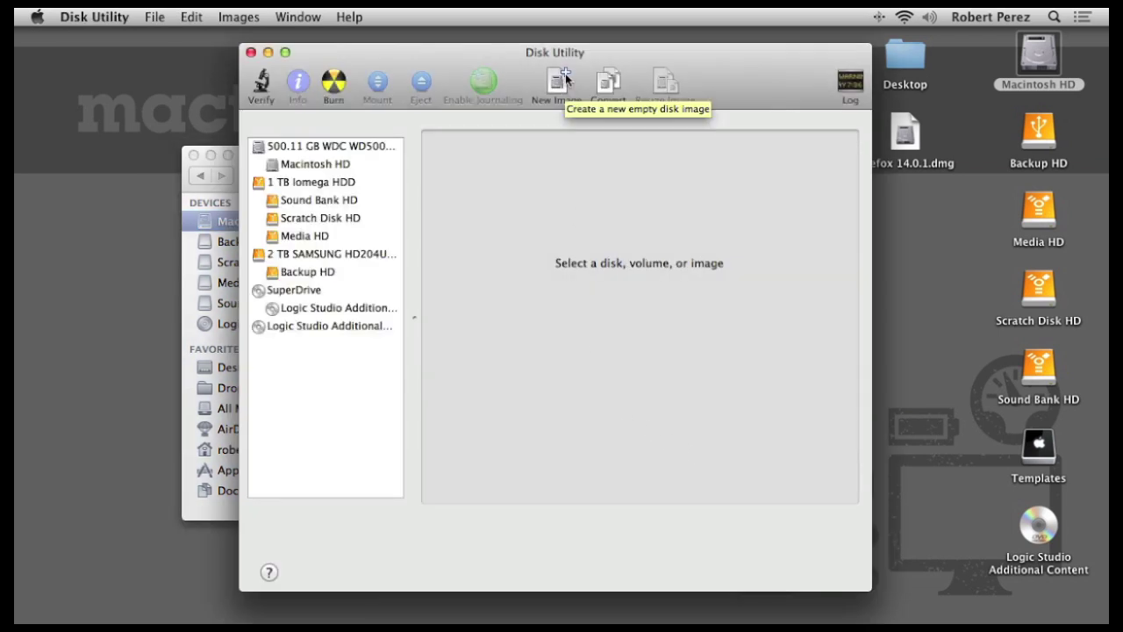
click(160, 17)
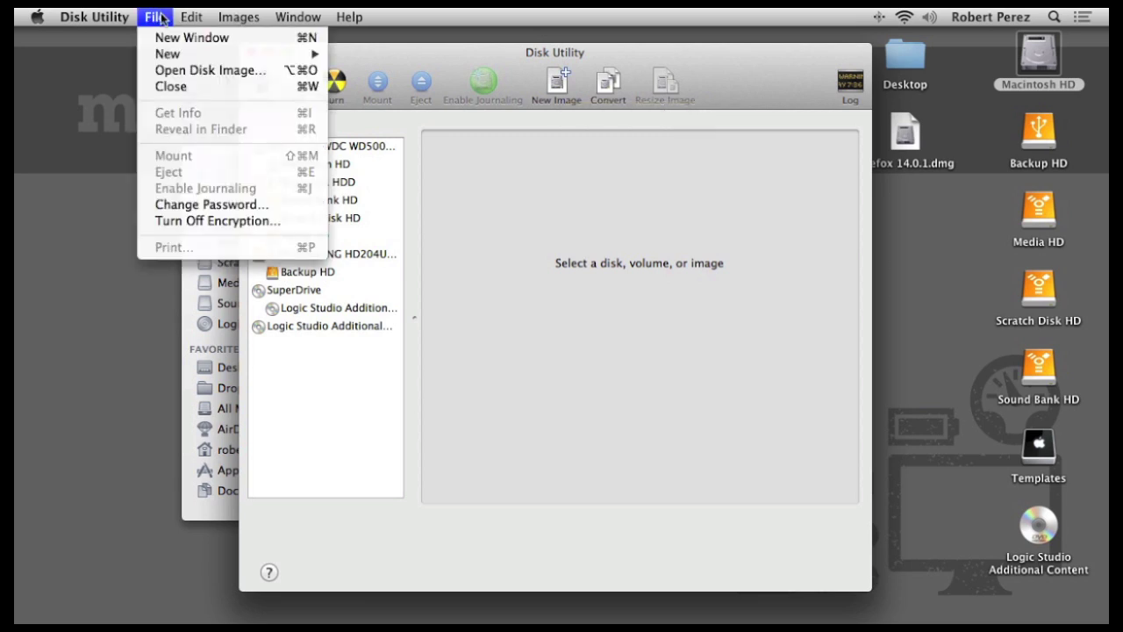
mouse_move(163, 55)
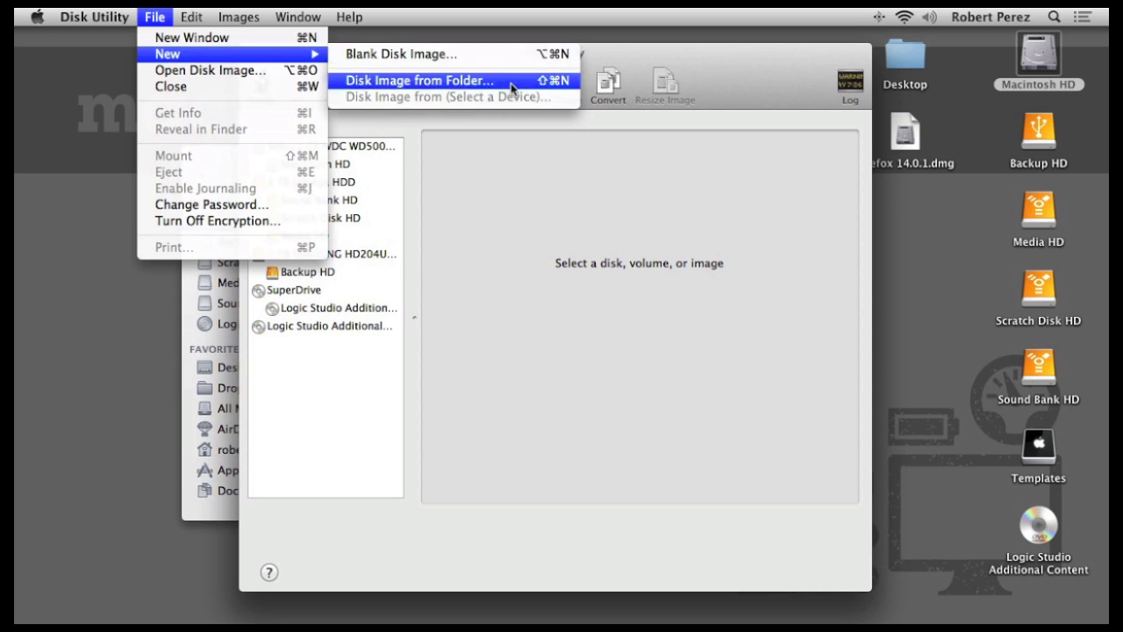
click(738, 86)
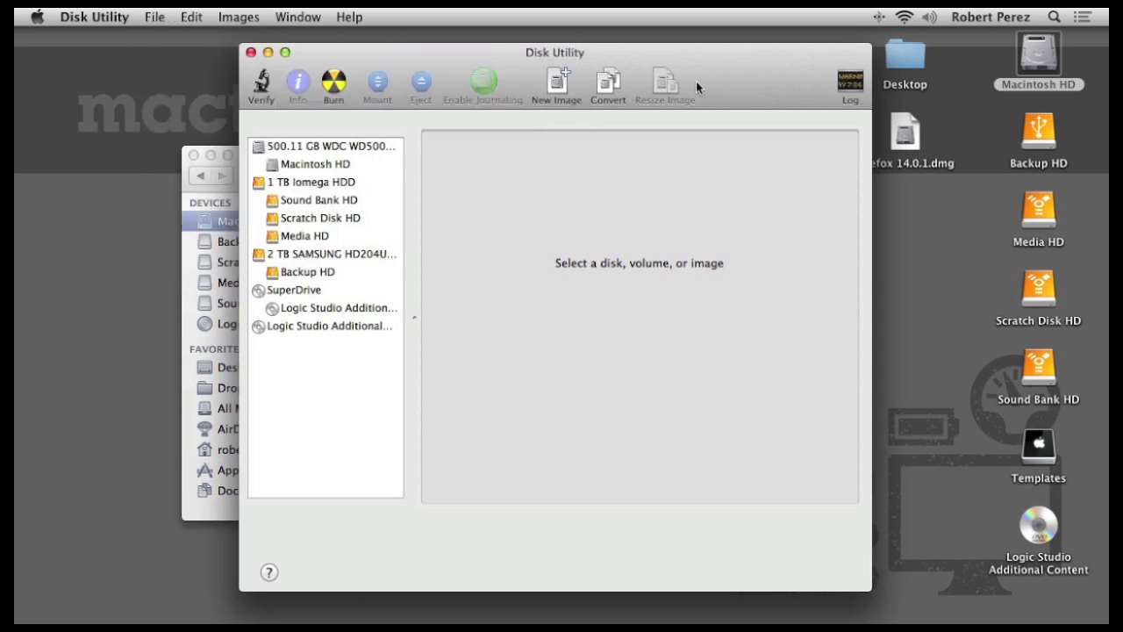
Select Sound Bank HD and start a new image named 'Sound Bank HD backup'
click(316, 201)
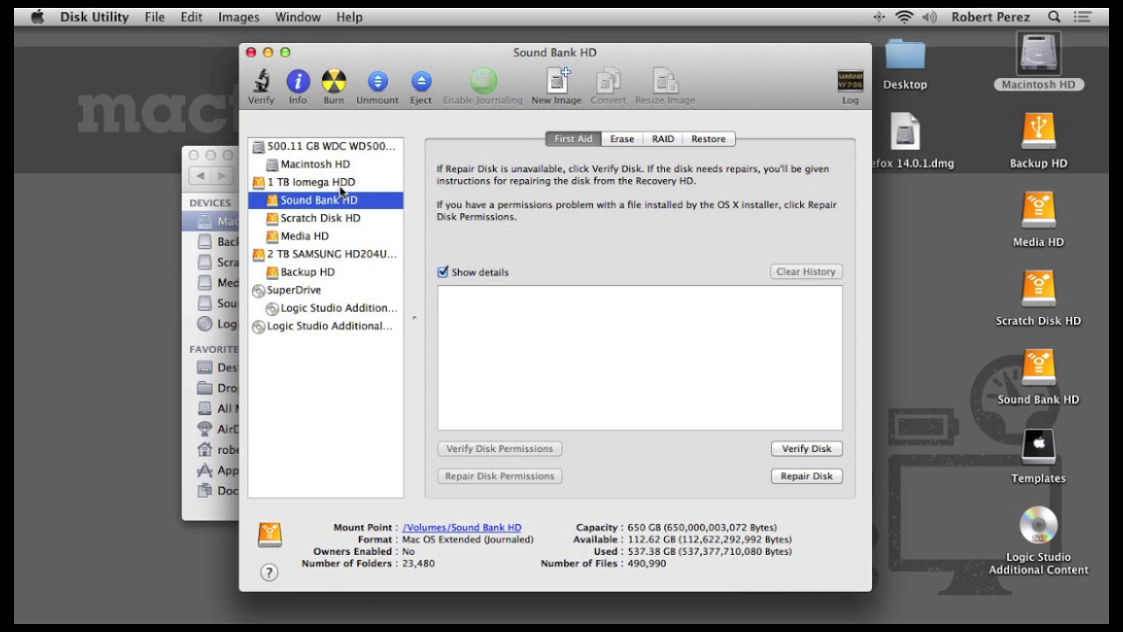
click(558, 81)
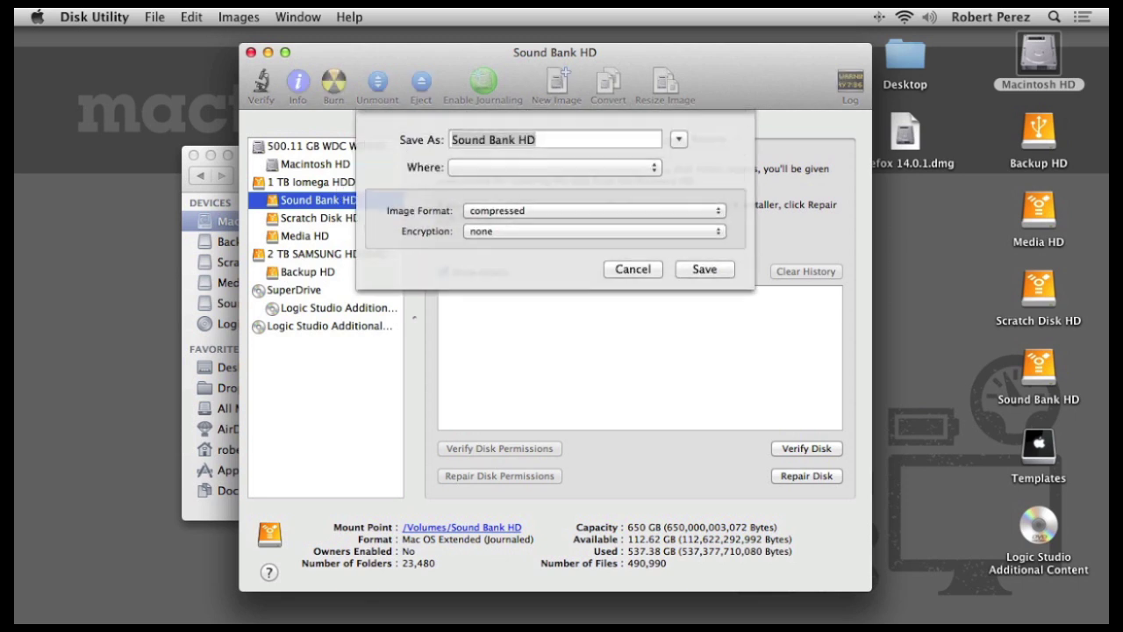
click(561, 133)
text(backup)
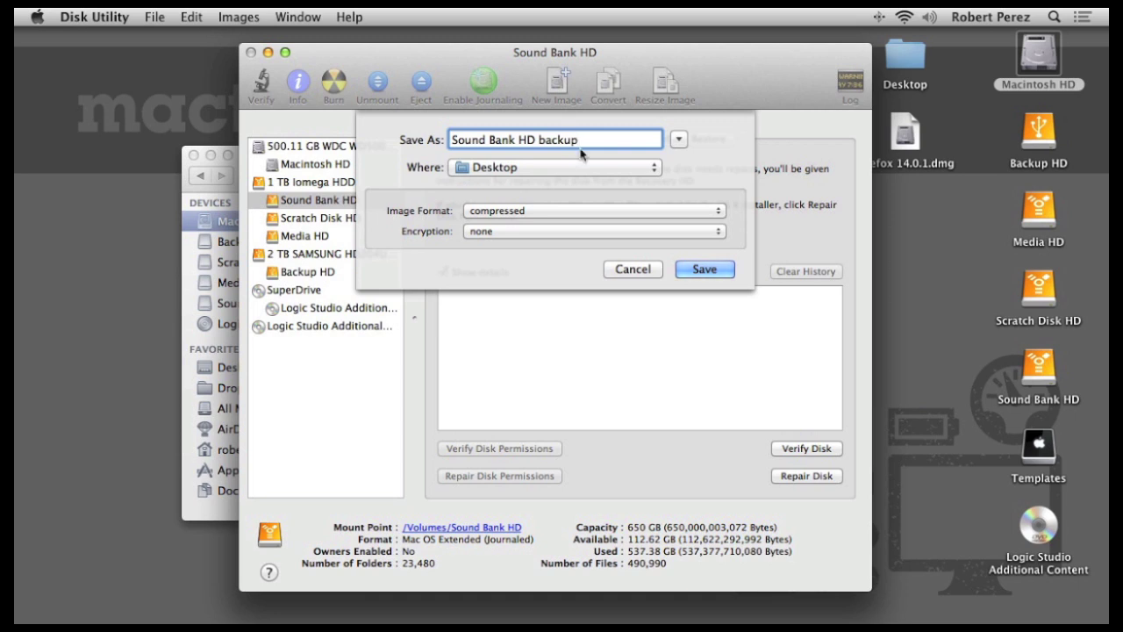
Check the Image Format and Encryption choices, keeping compressed and none, then cancel the image
click(577, 216)
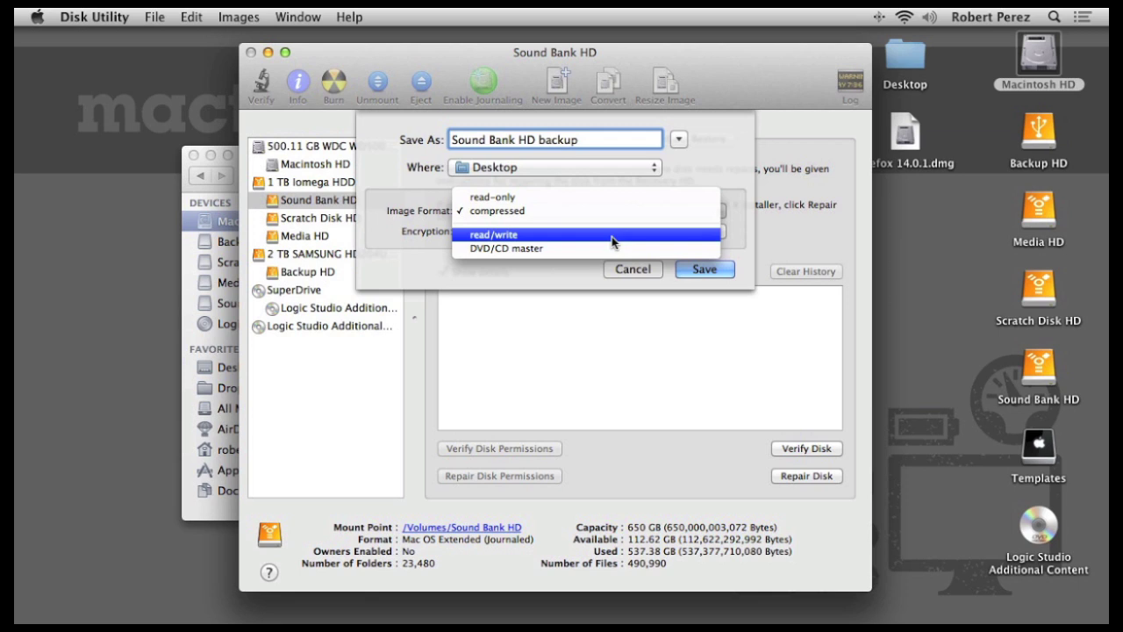
click(734, 168)
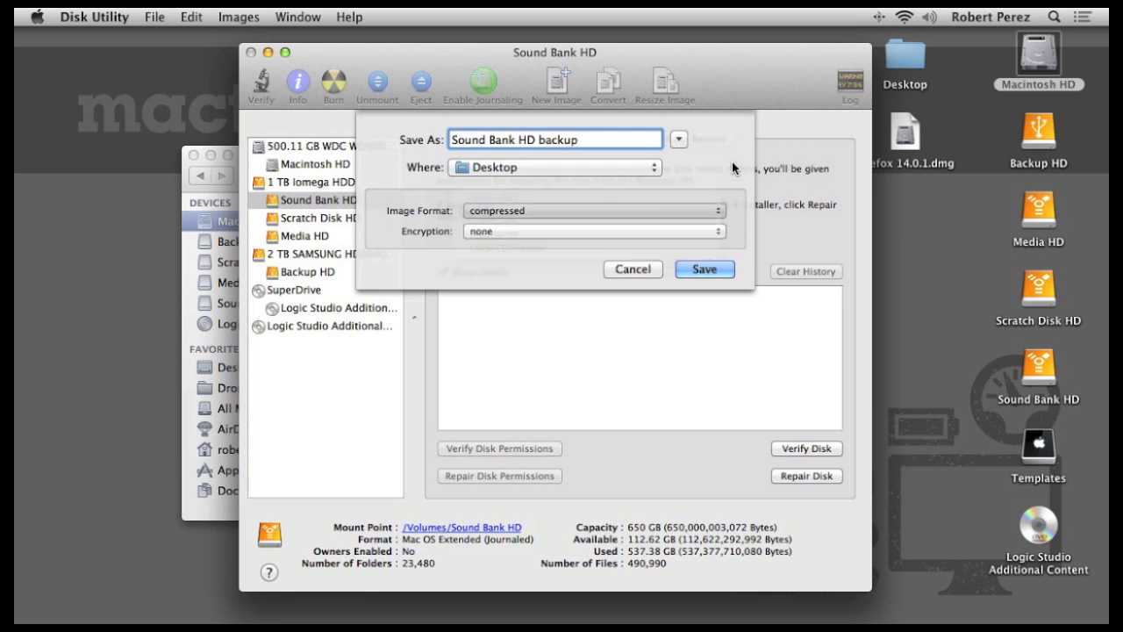
click(561, 231)
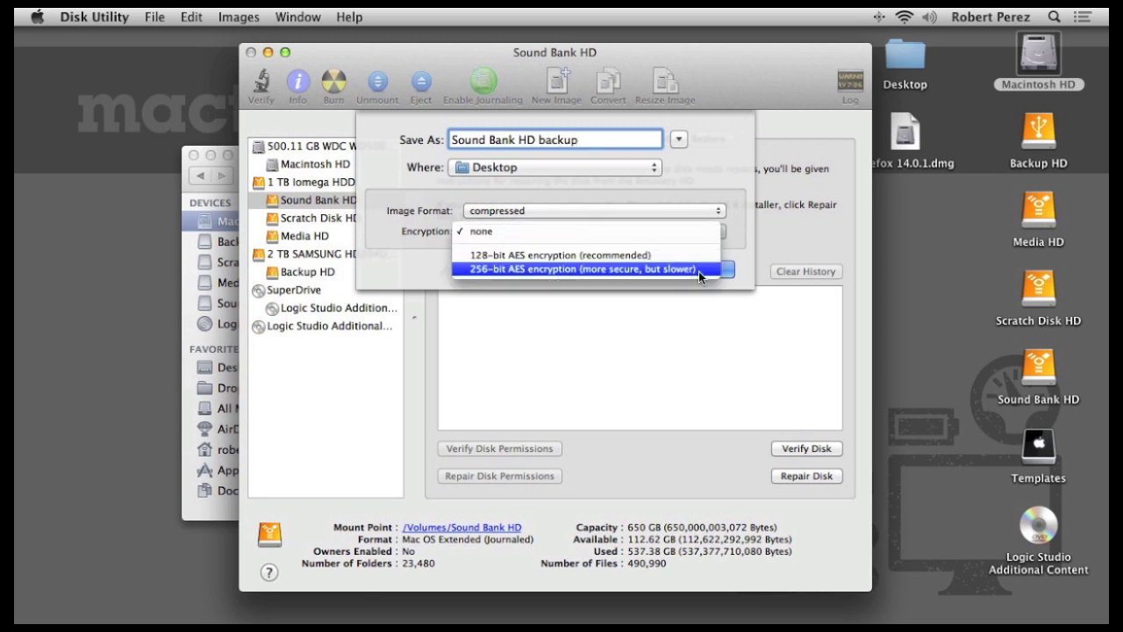
click(704, 187)
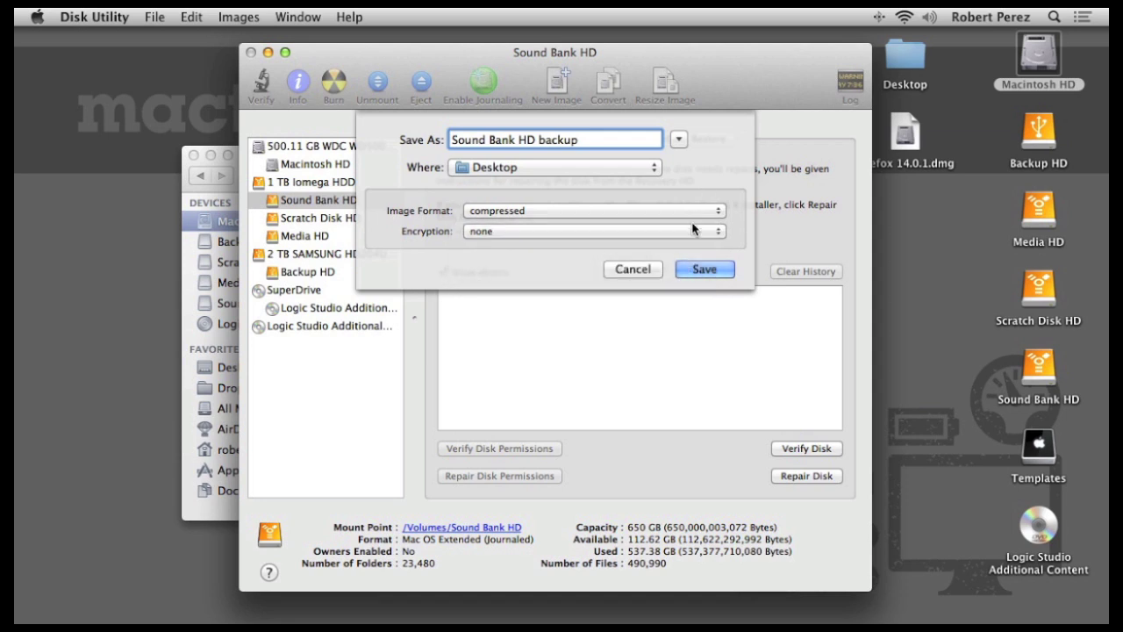
click(629, 268)
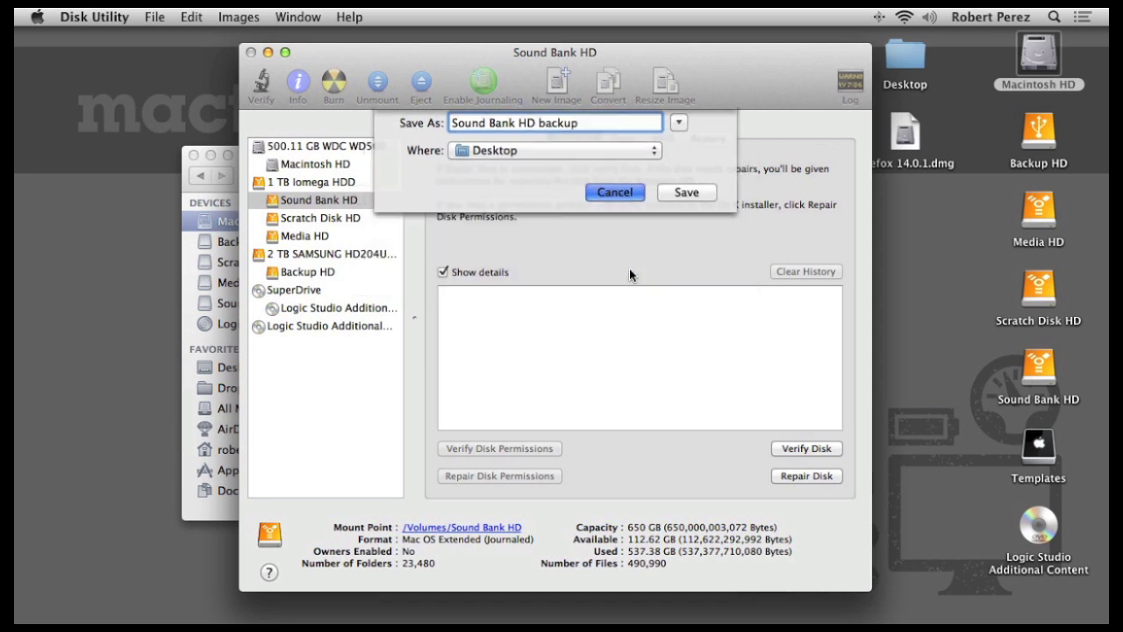
Select the Logic Studio Additional Content disc, start a new image, then cancel it
click(320, 314)
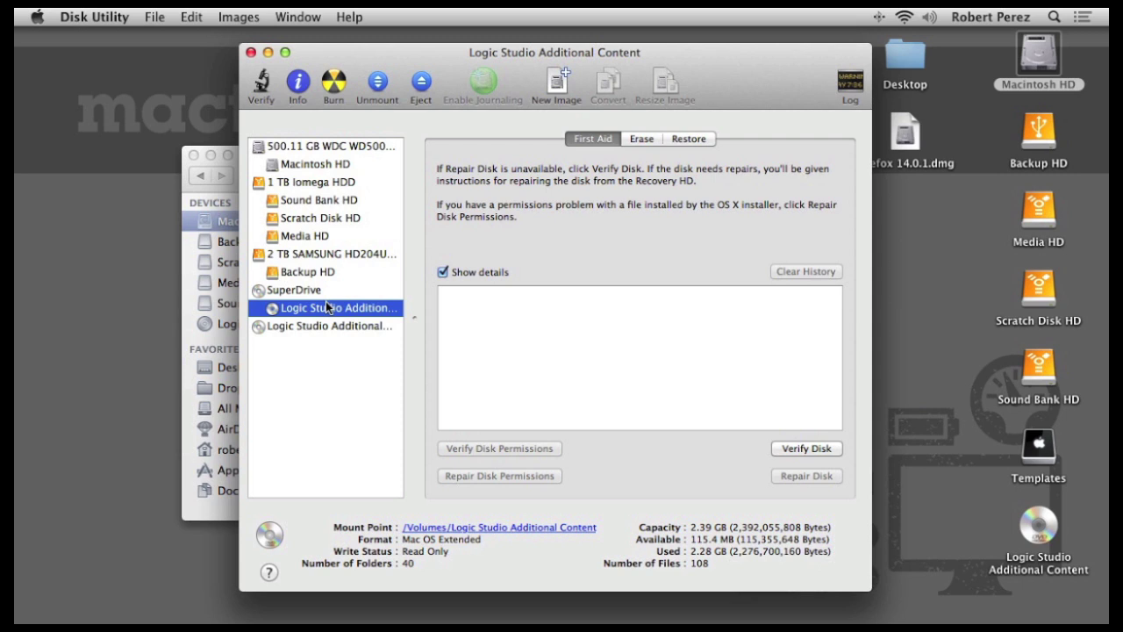
click(565, 79)
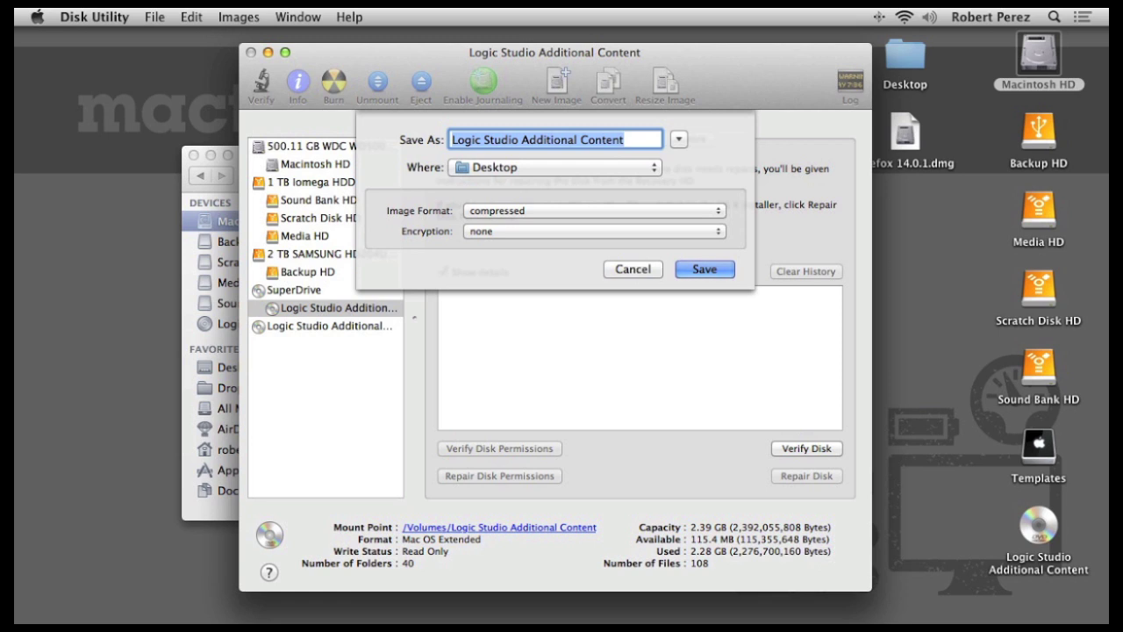
click(637, 269)
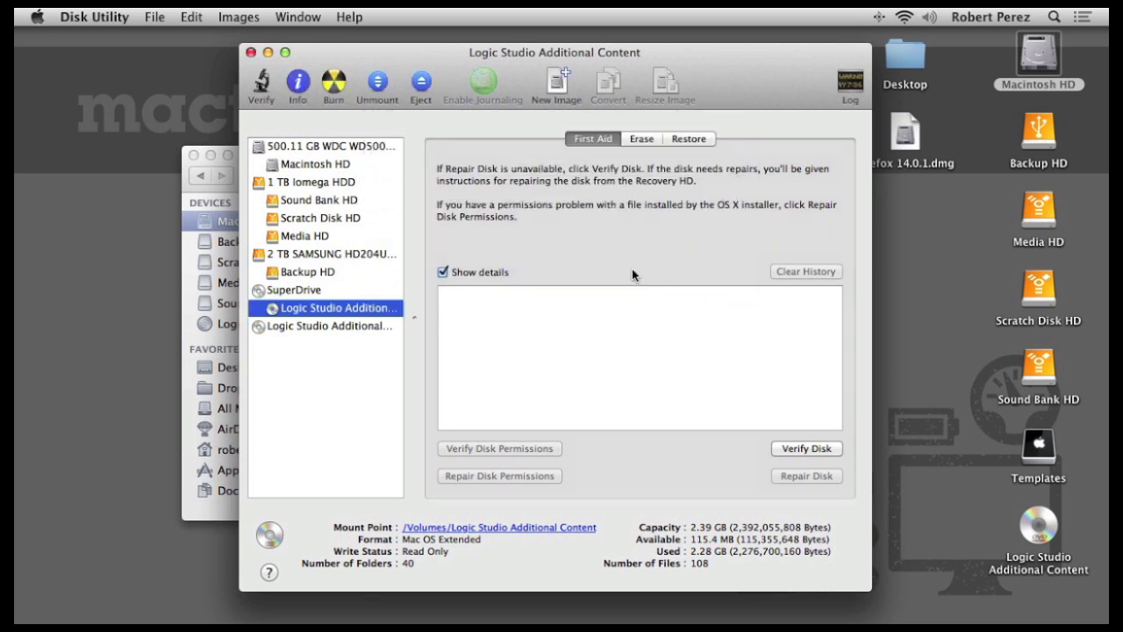
click(163, 17)
mouse_move(167, 57)
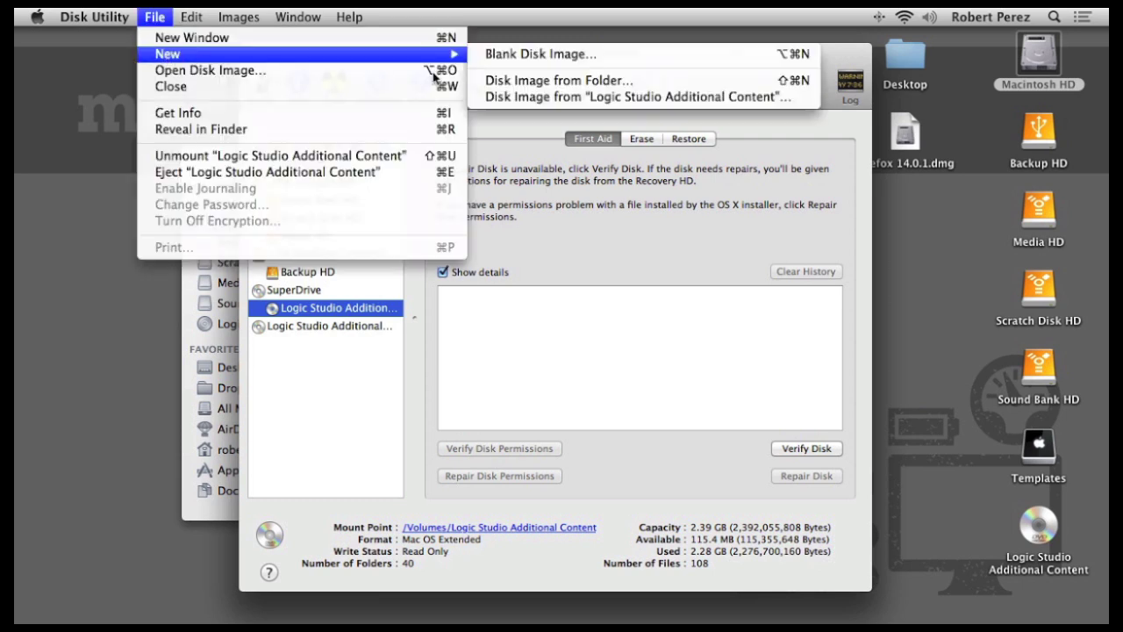
click(657, 83)
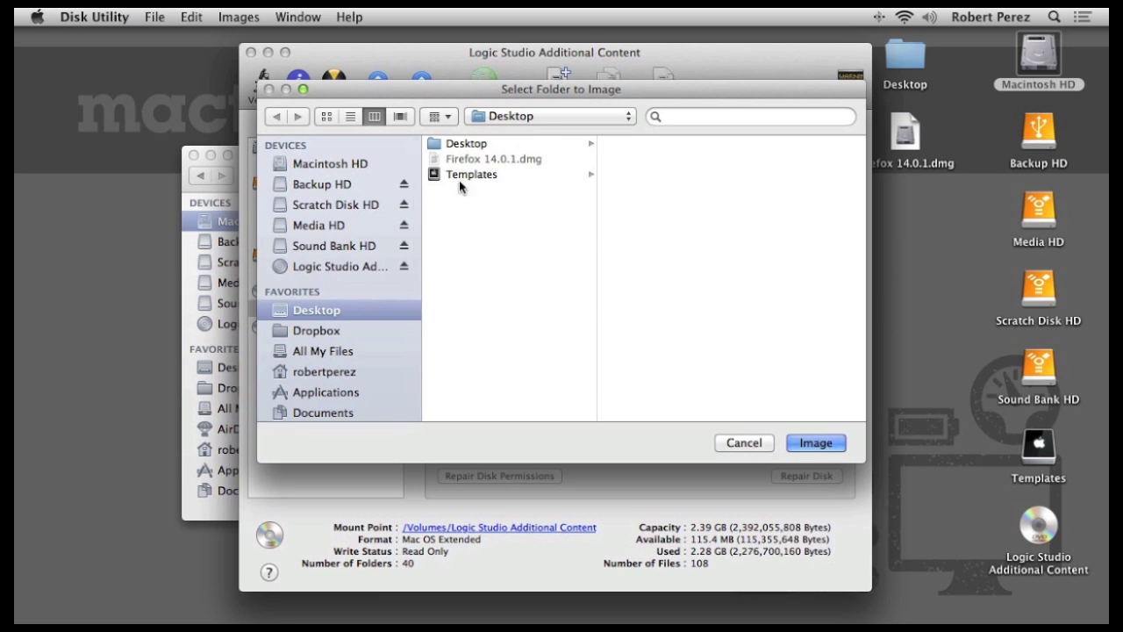
click(487, 175)
click(799, 446)
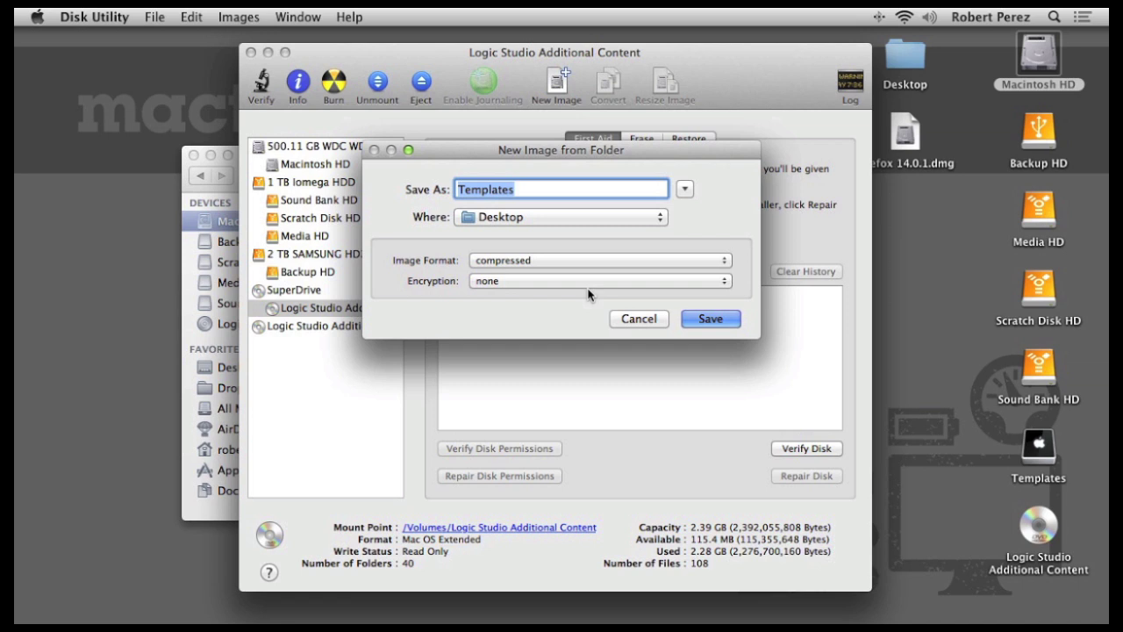
click(639, 319)
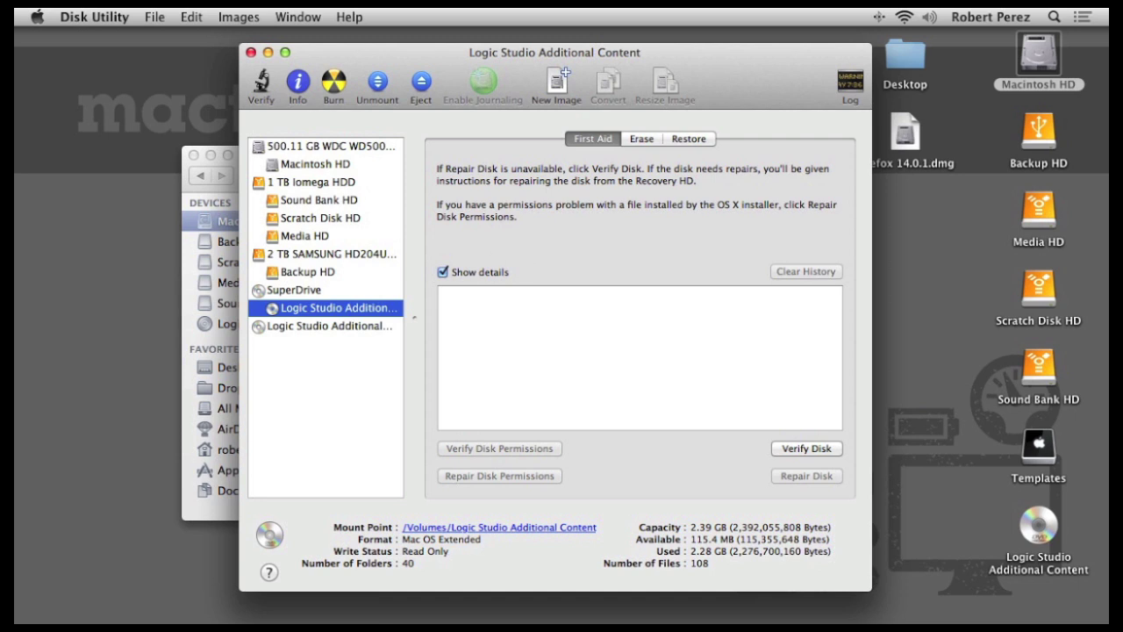
Create a blank disk image 'test' at 40 MB in sparse disk image format
click(155, 16)
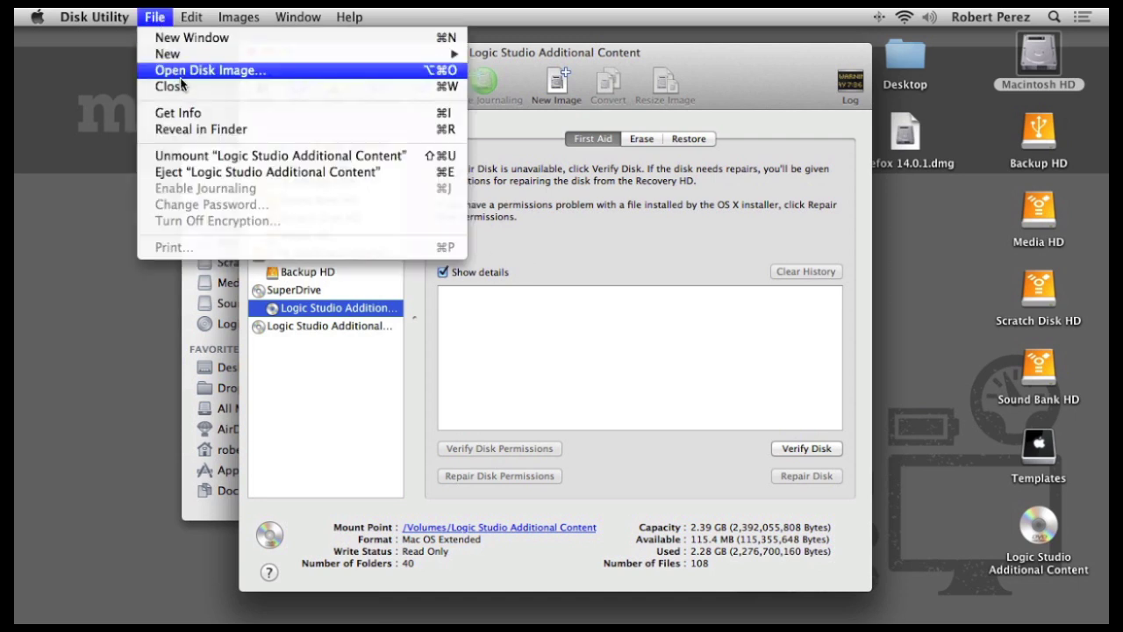
mouse_move(184, 54)
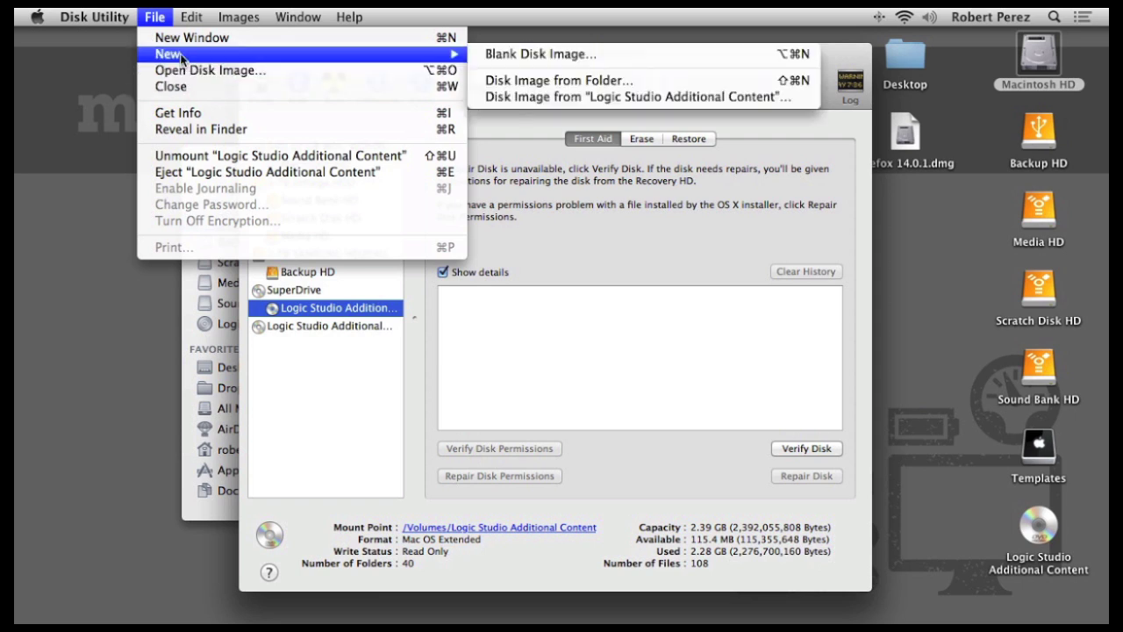
click(660, 58)
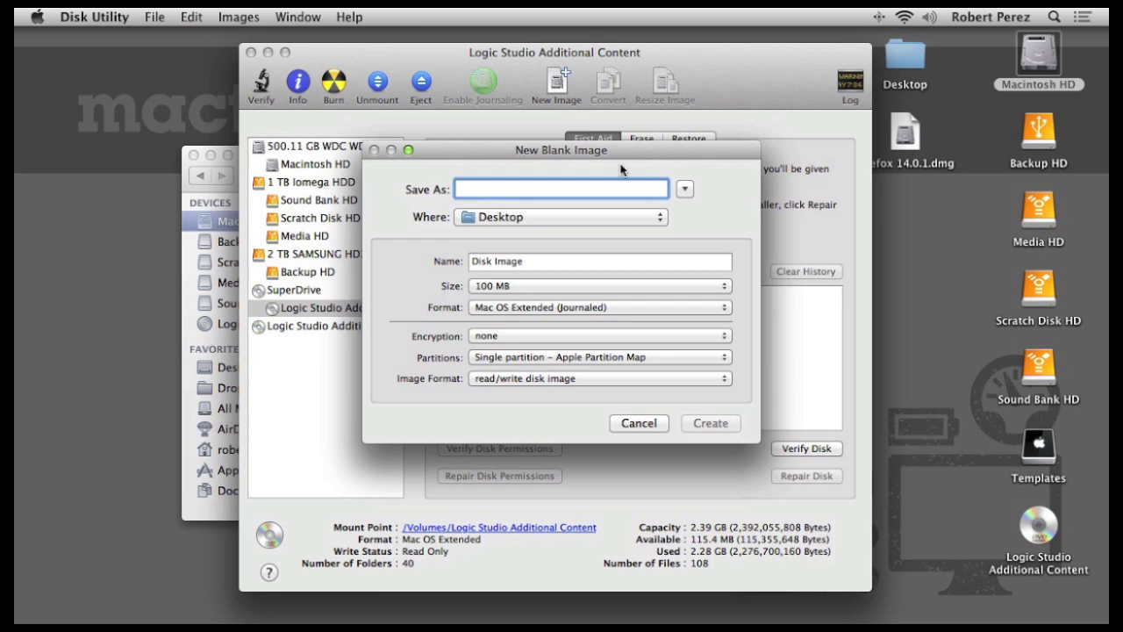
text(test)
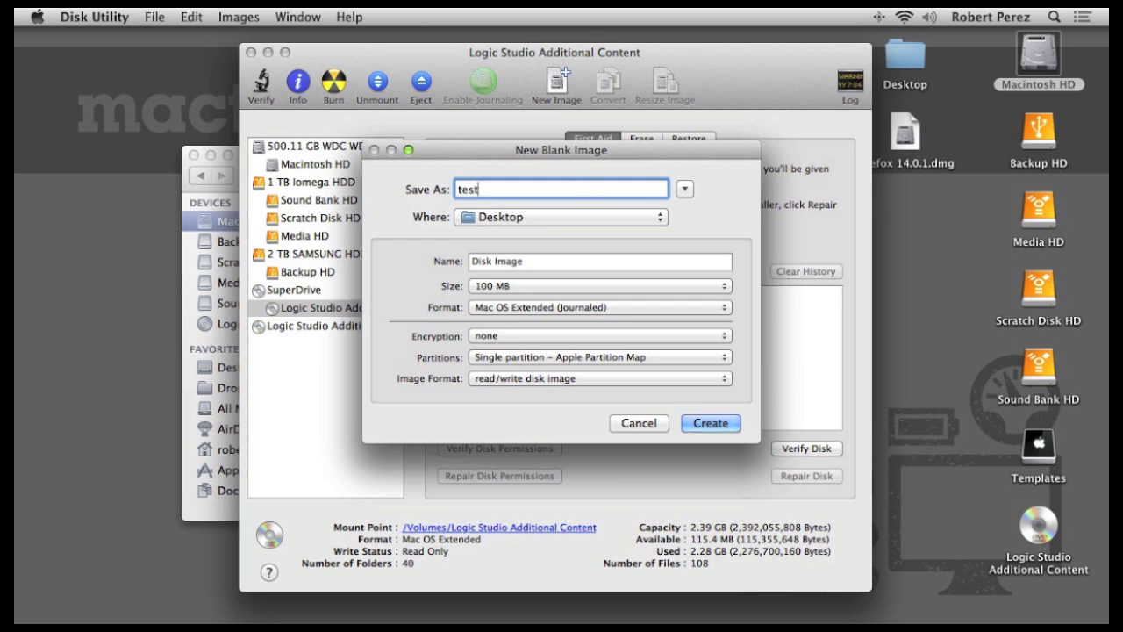
click(579, 289)
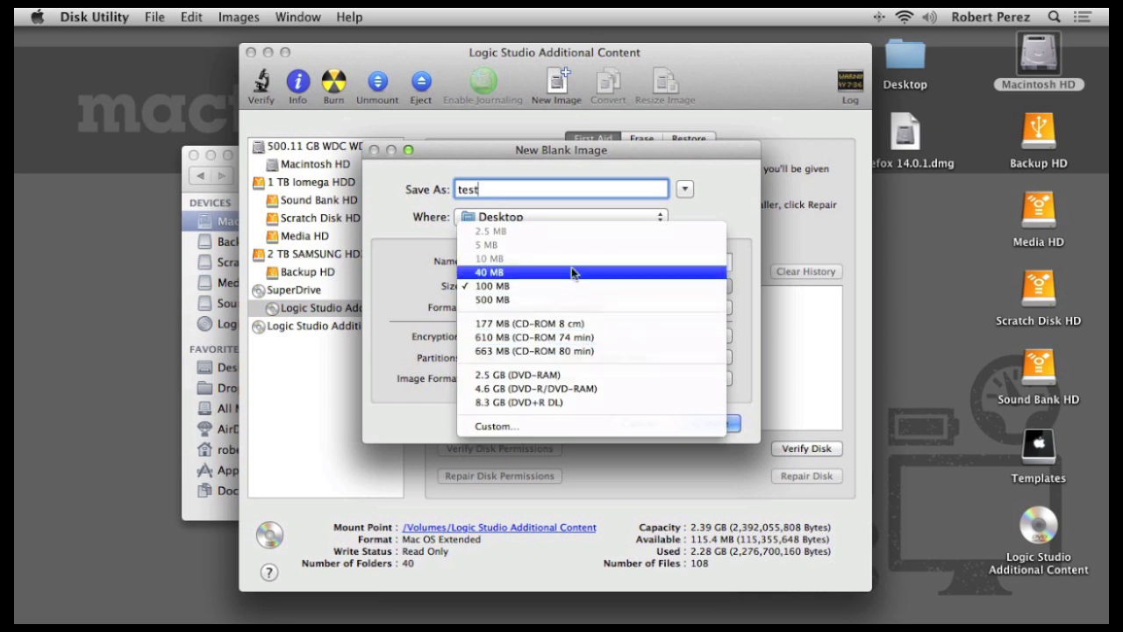
click(572, 272)
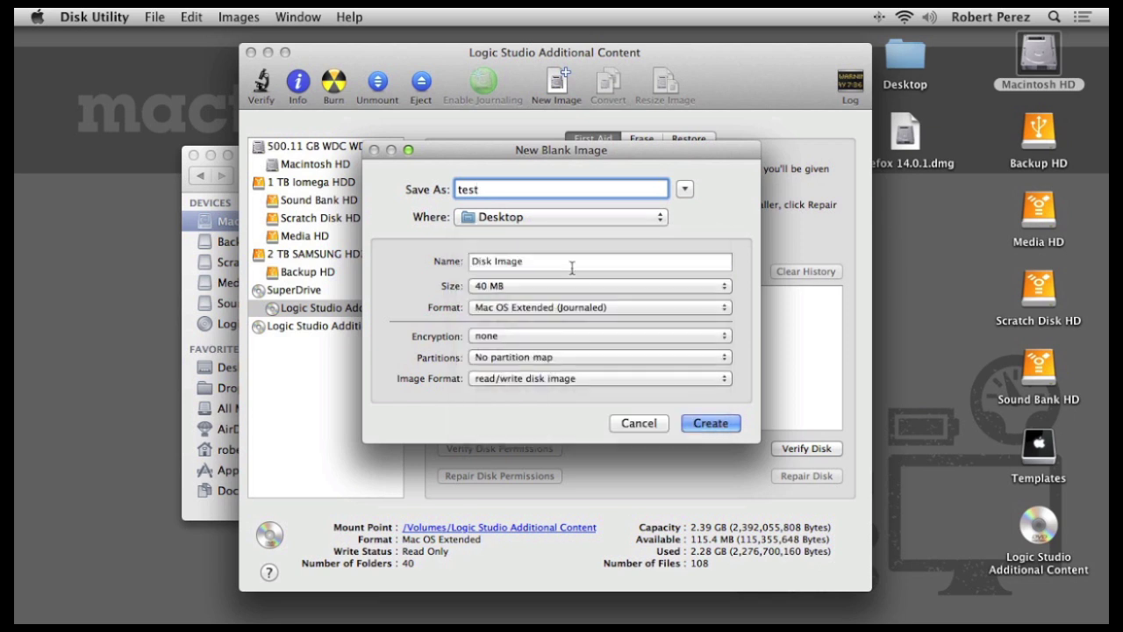
click(558, 379)
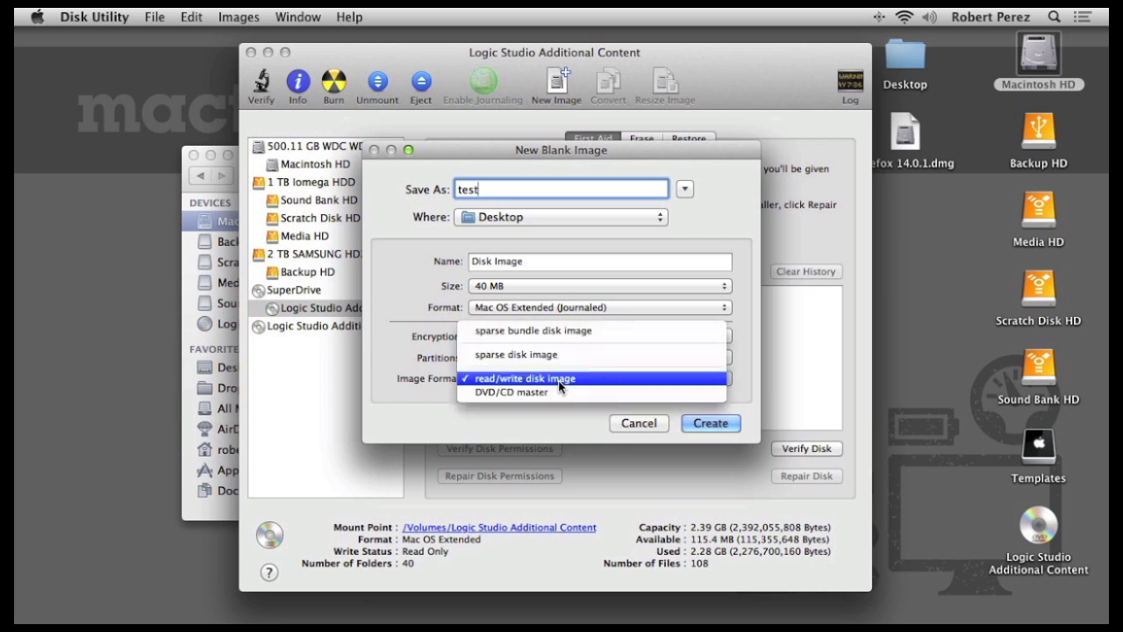
click(595, 354)
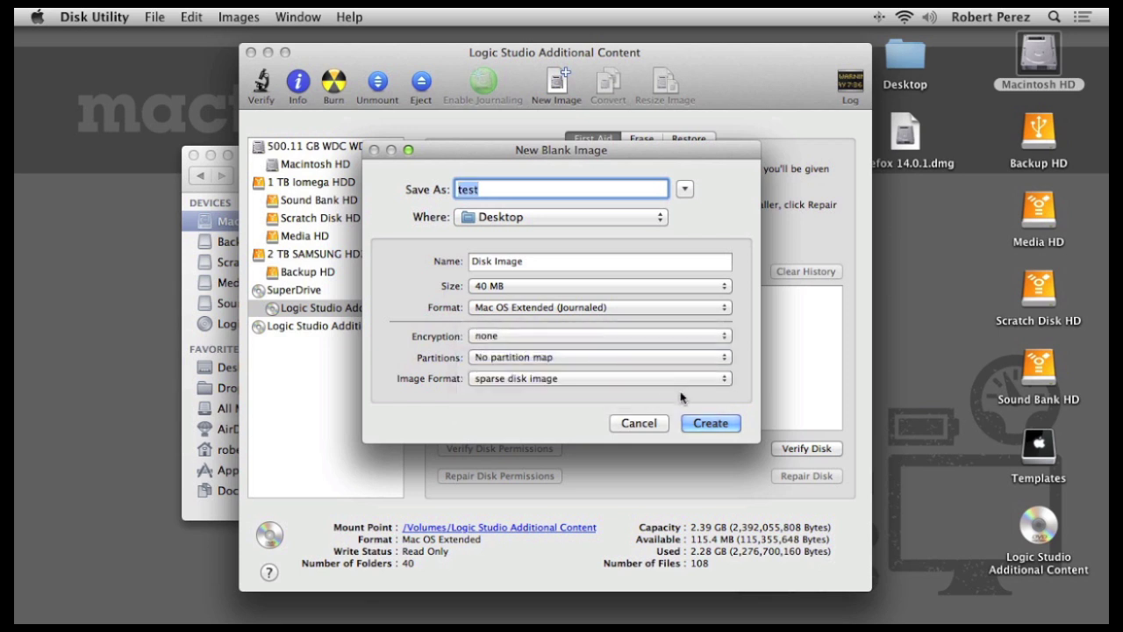
click(721, 425)
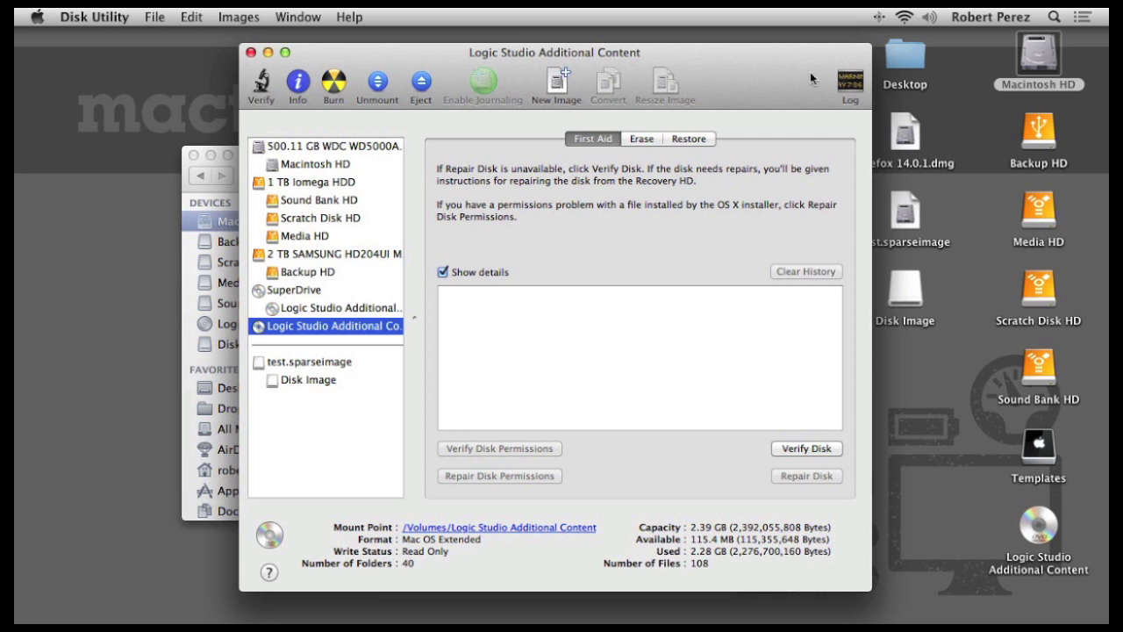
Open the mounted Disk Image volume to confirm it's empty, then close it and the Utilities window
drag(803, 66, 740, 60)
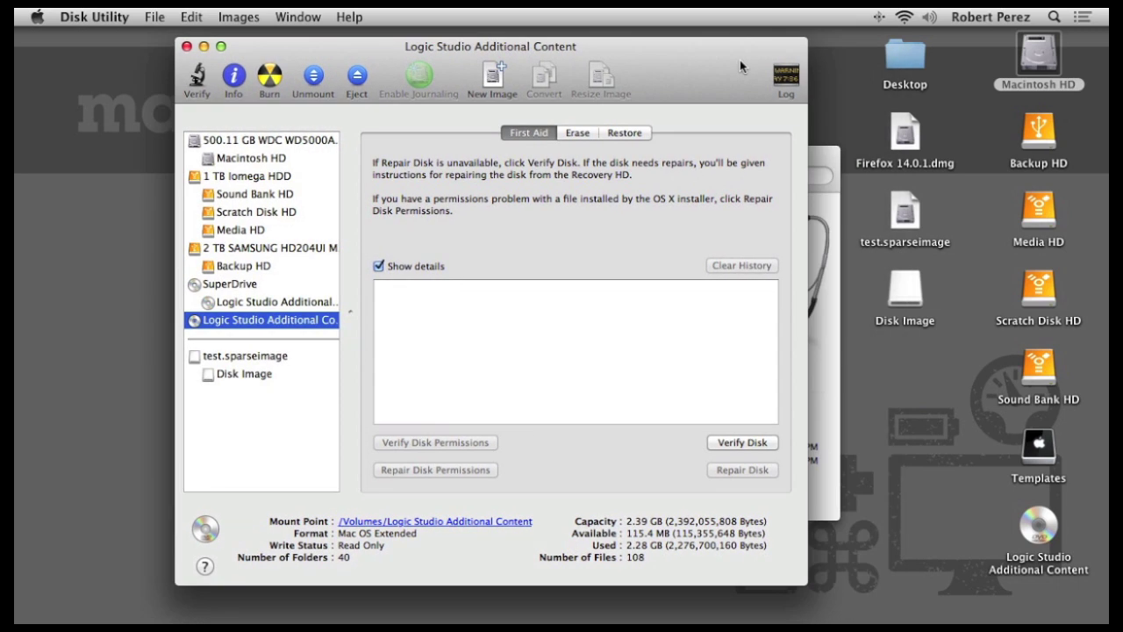
click(913, 224)
double_click(915, 311)
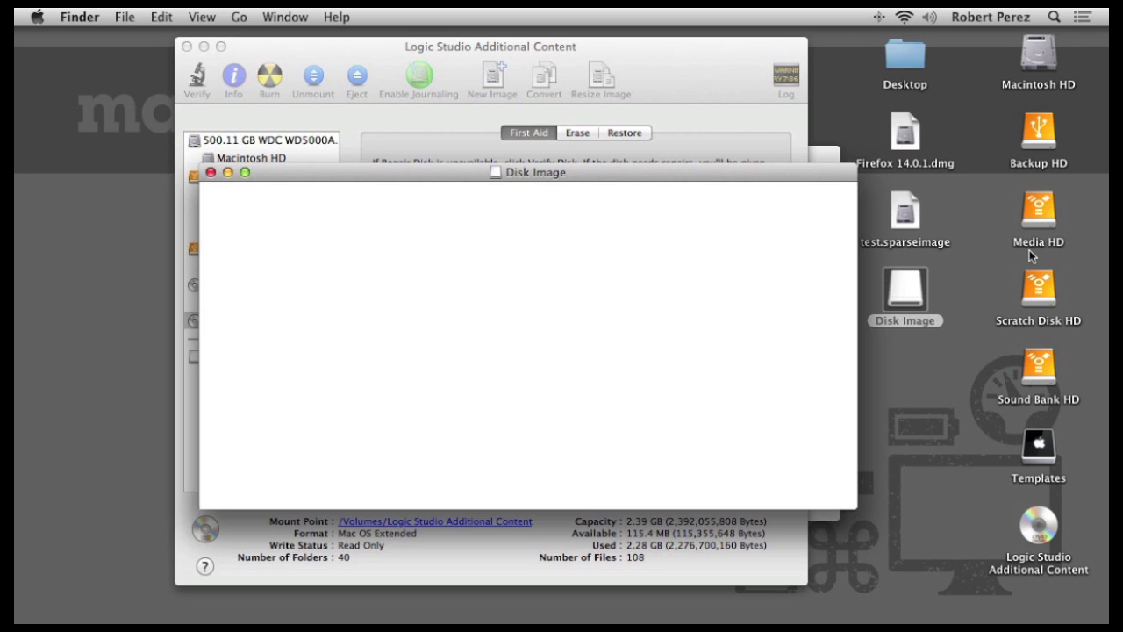
click(211, 173)
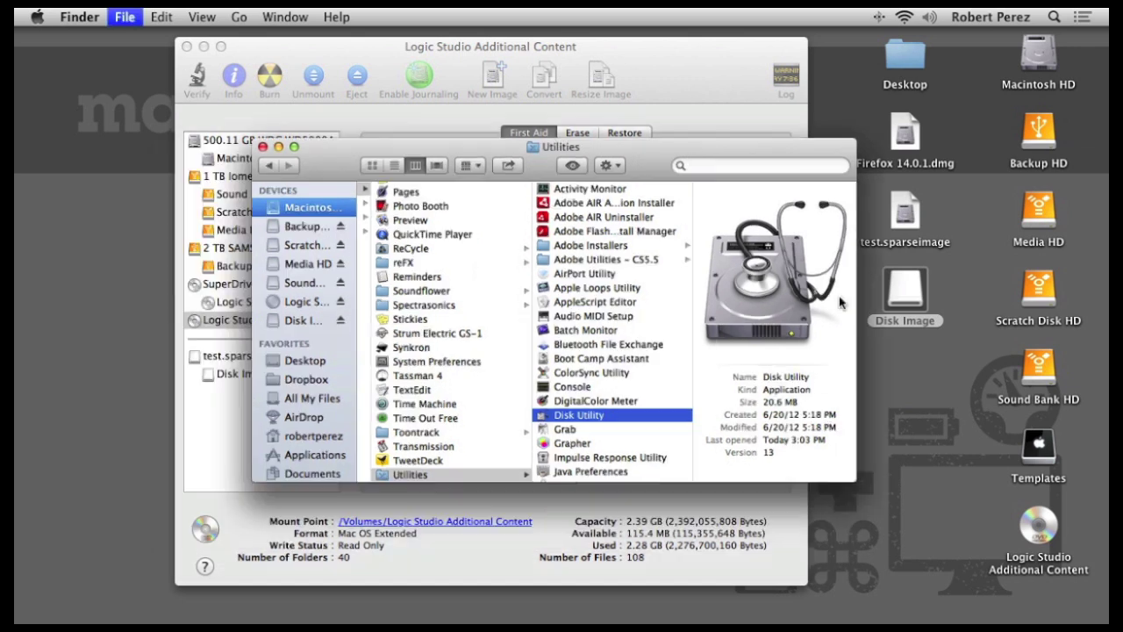
click(906, 289)
key(super+w)
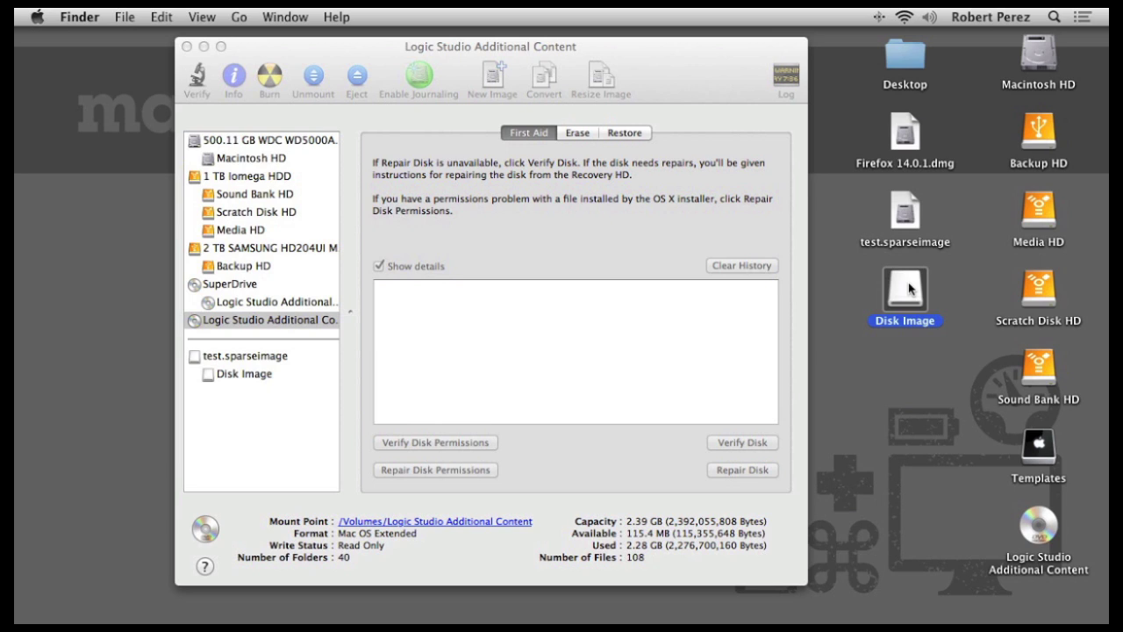
click(906, 341)
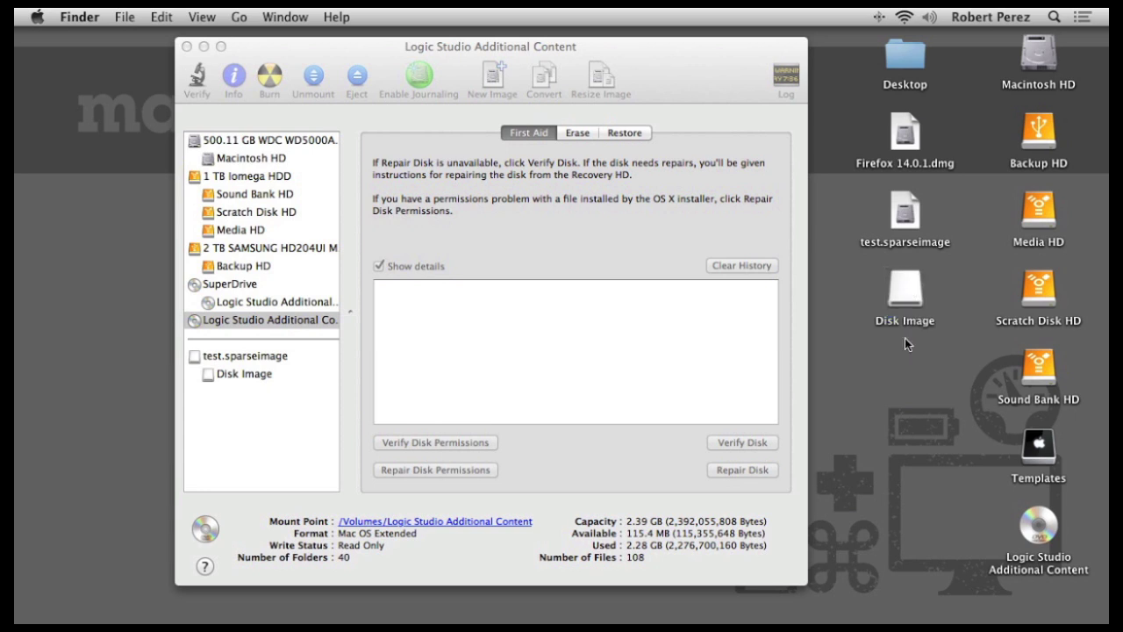